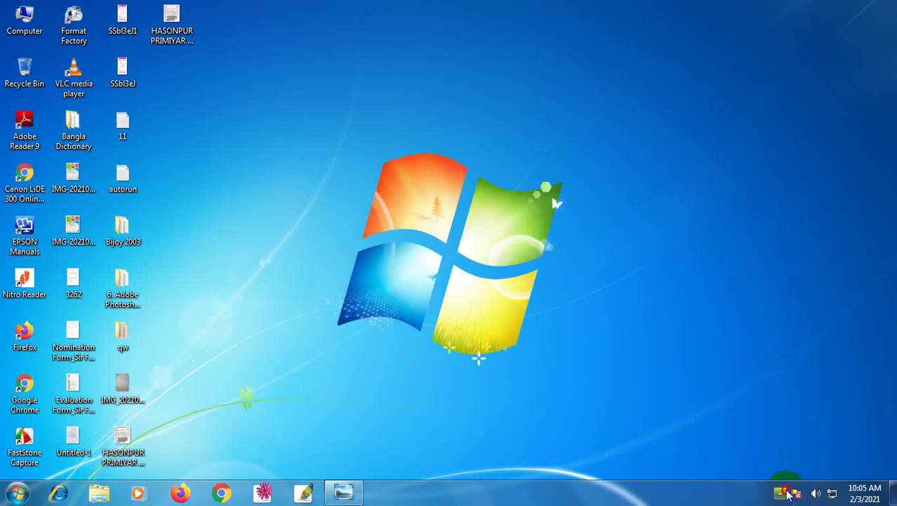
Refresh the desktop twice, then restore Windows Photo Viewer showing the DCCTC QR code image
click(781, 493)
click(723, 427)
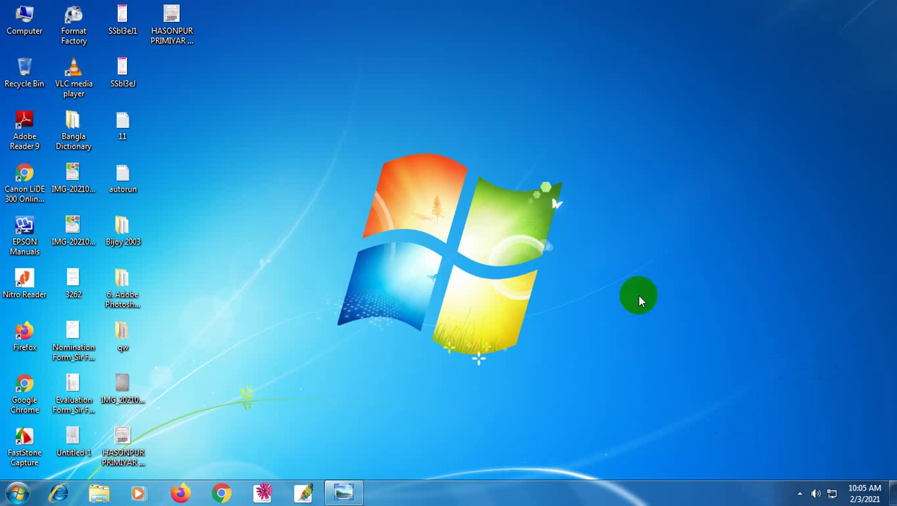
right_click(662, 229)
click(681, 264)
right_click(685, 167)
click(711, 203)
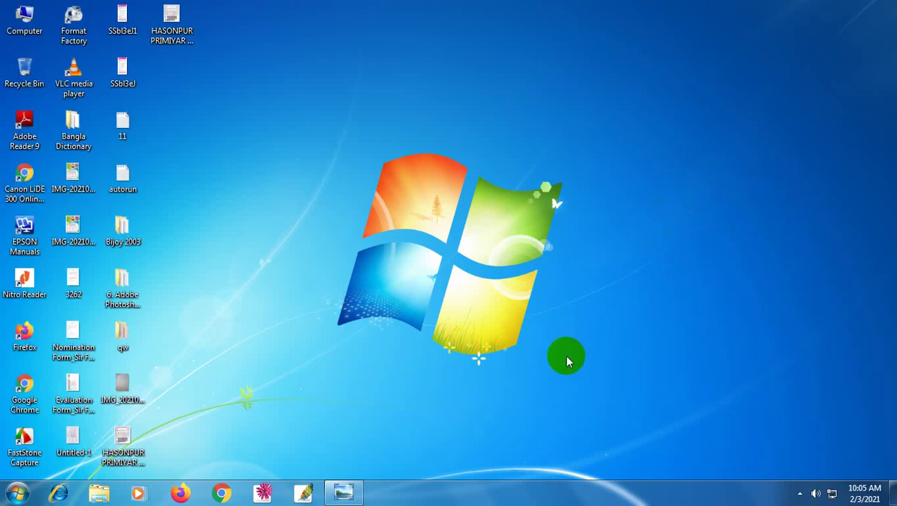
click(344, 492)
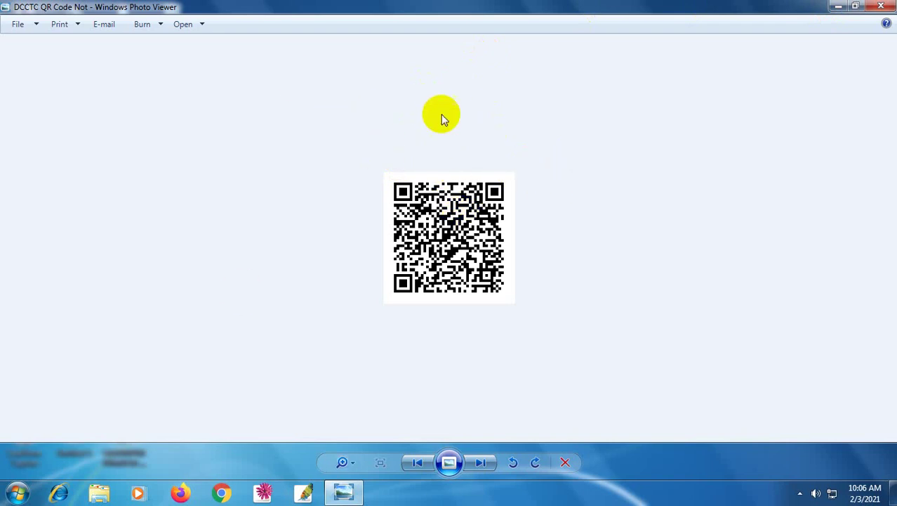
Minimize Photo Viewer, launch Google Chrome, and refresh the desktop twice
click(838, 6)
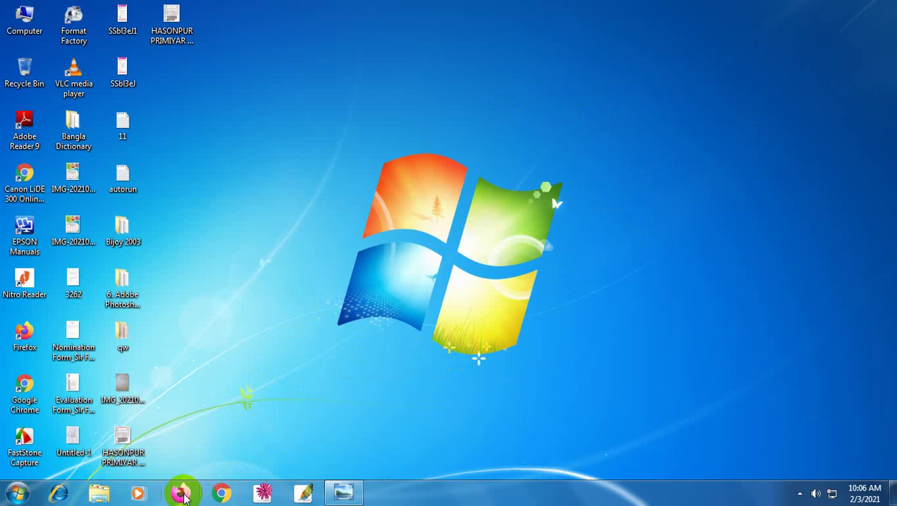
click(240, 485)
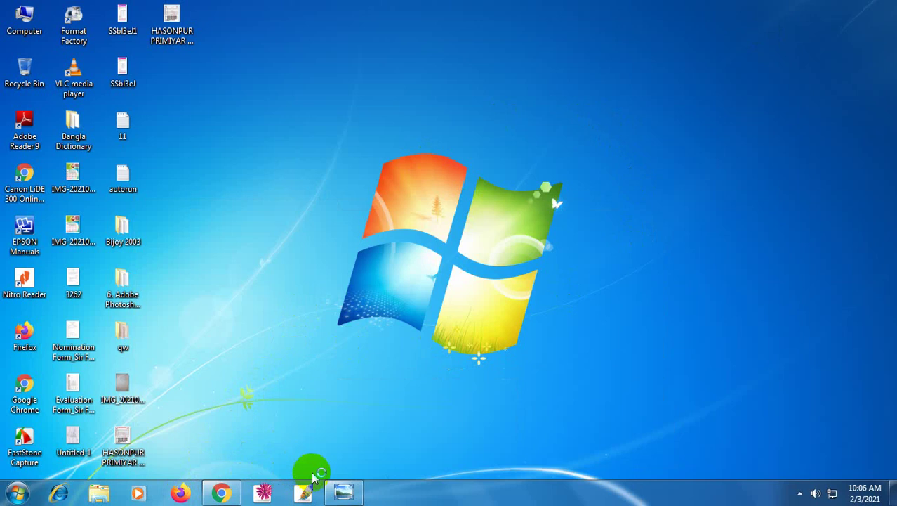
right_click(302, 273)
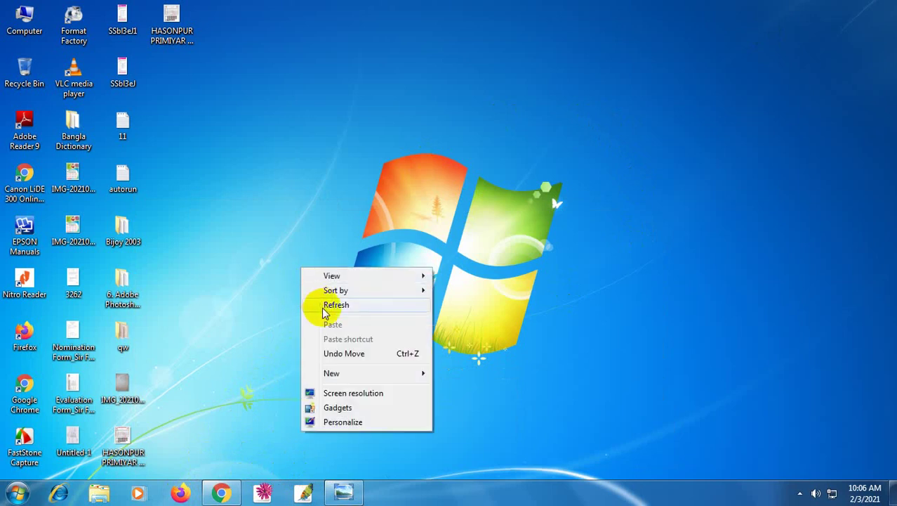
click(325, 307)
right_click(322, 310)
click(341, 345)
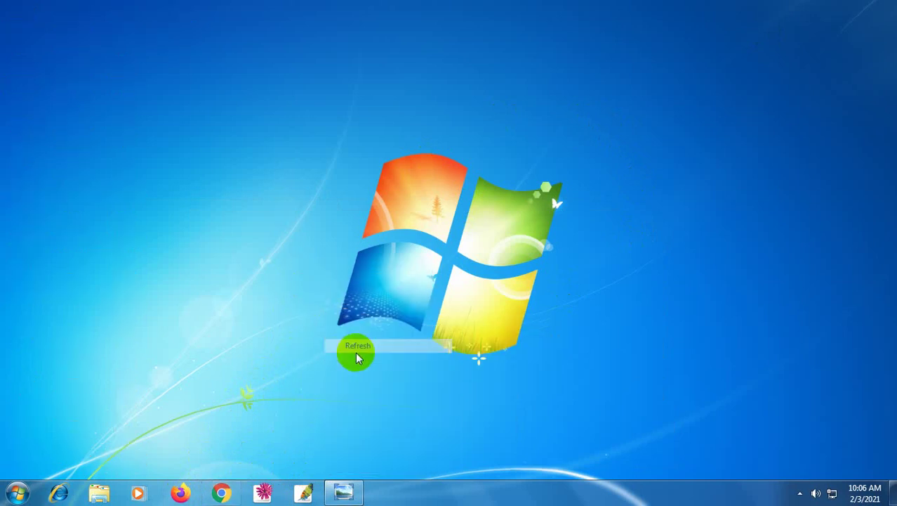
In Chrome, search Google for 'qrstuff' using the address bar suggestion
click(224, 497)
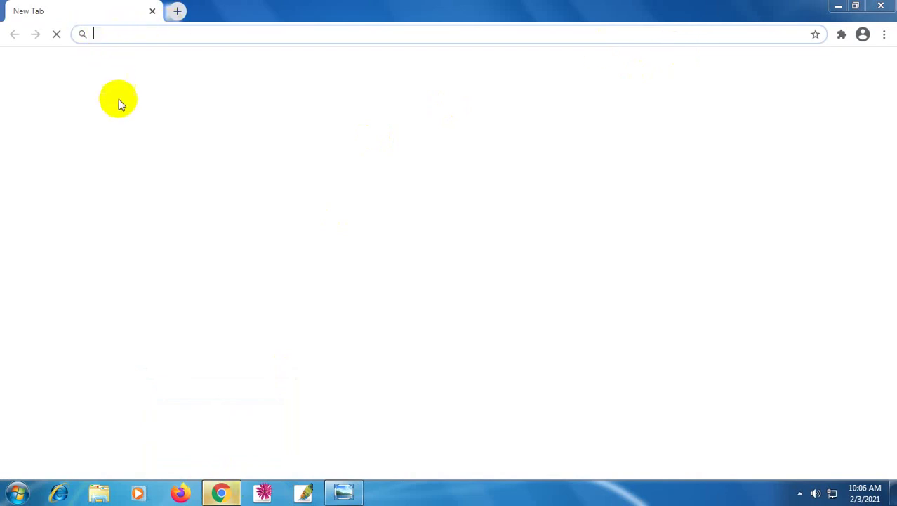
click(108, 30)
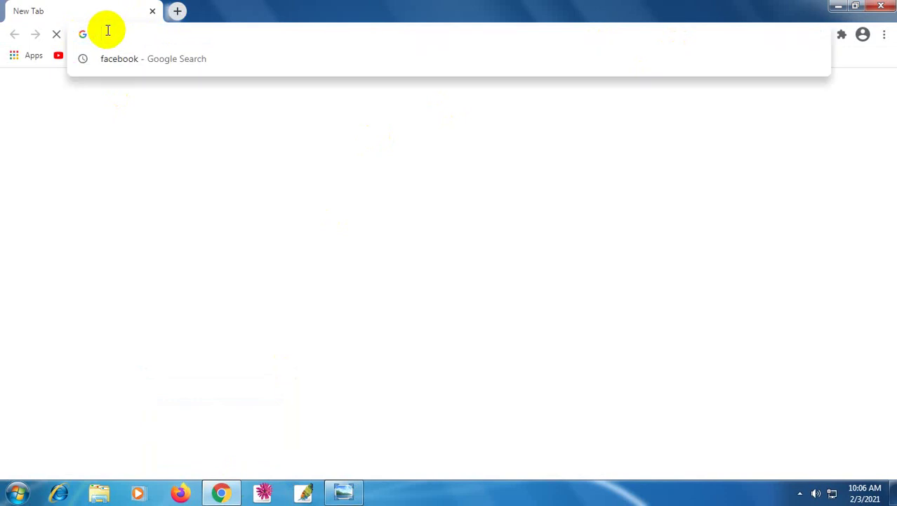
text(q)
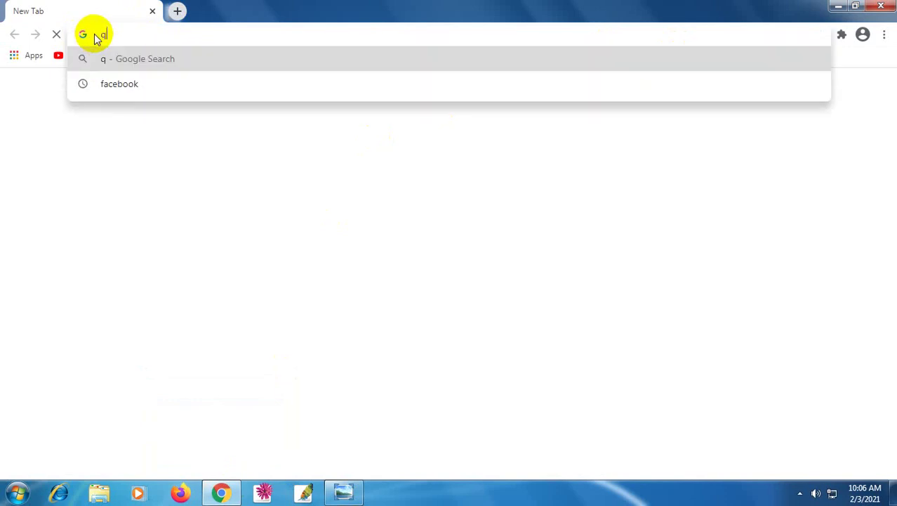
text(rs)
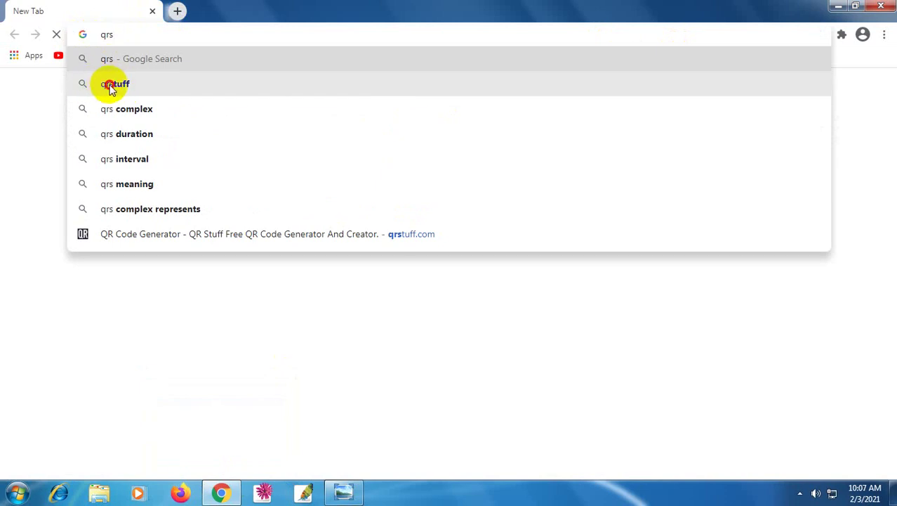
click(110, 86)
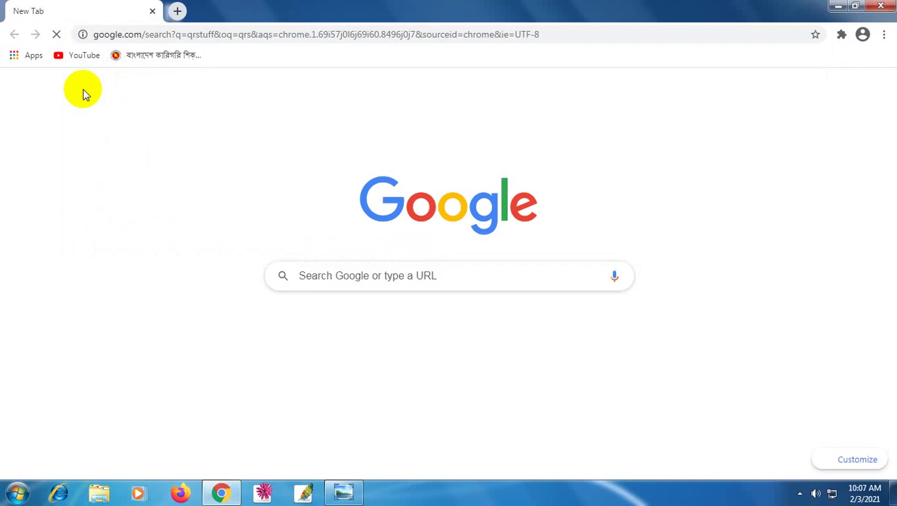
Let the qrstuff search results load, briefly minimizing and restoring Chrome
click(175, 35)
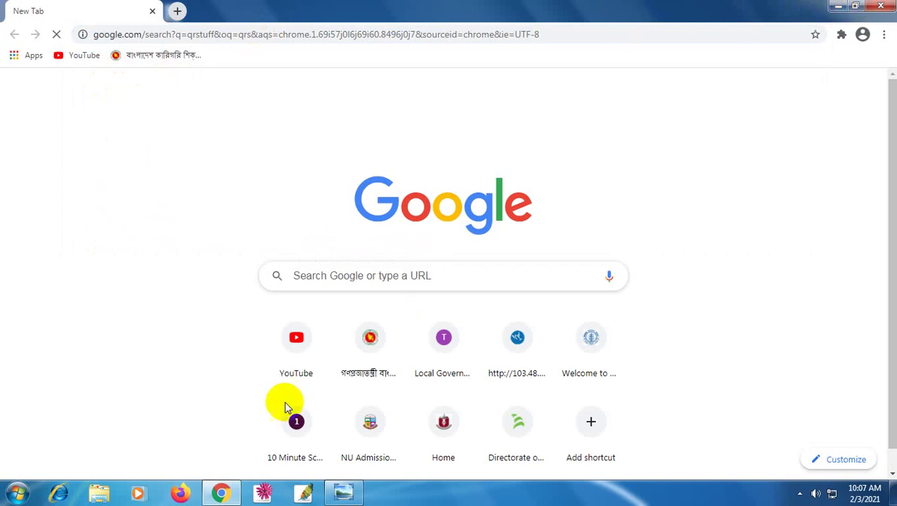
click(219, 493)
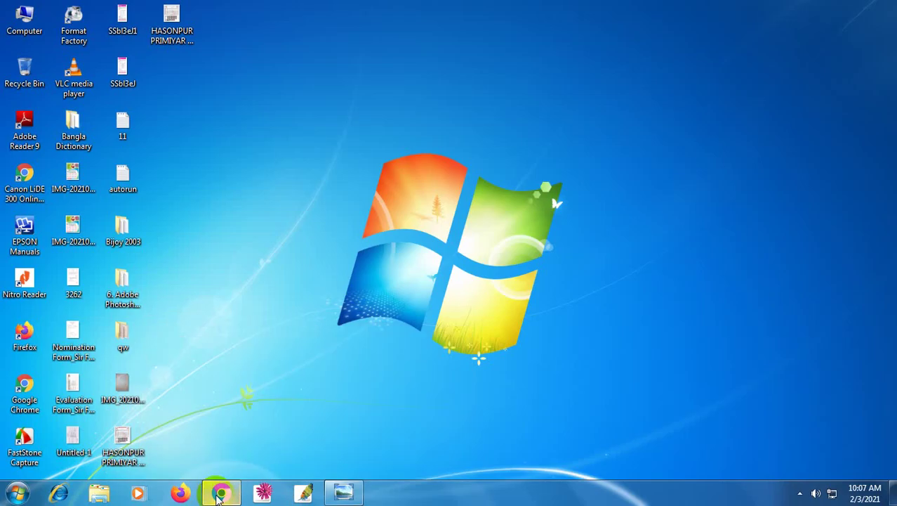
click(219, 494)
text(qrstuff)
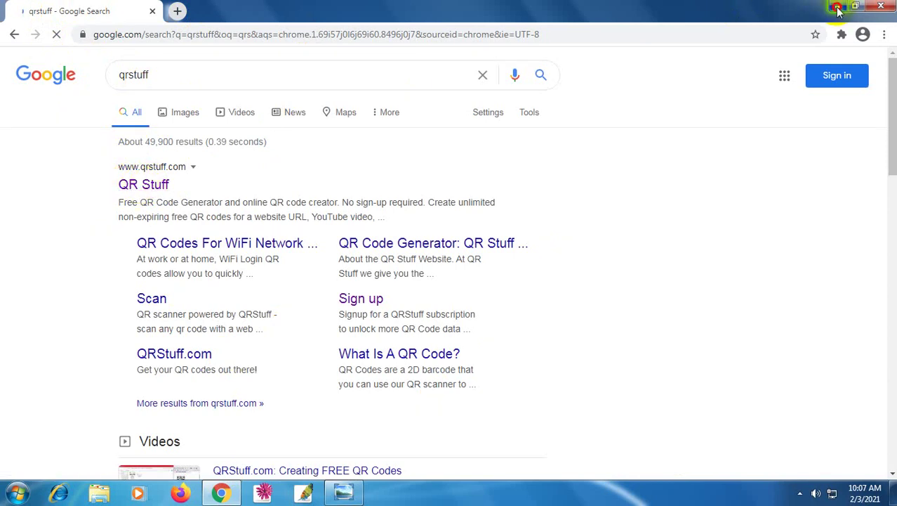
Minimize Chrome and refresh the desktop three times
click(838, 6)
right_click(547, 80)
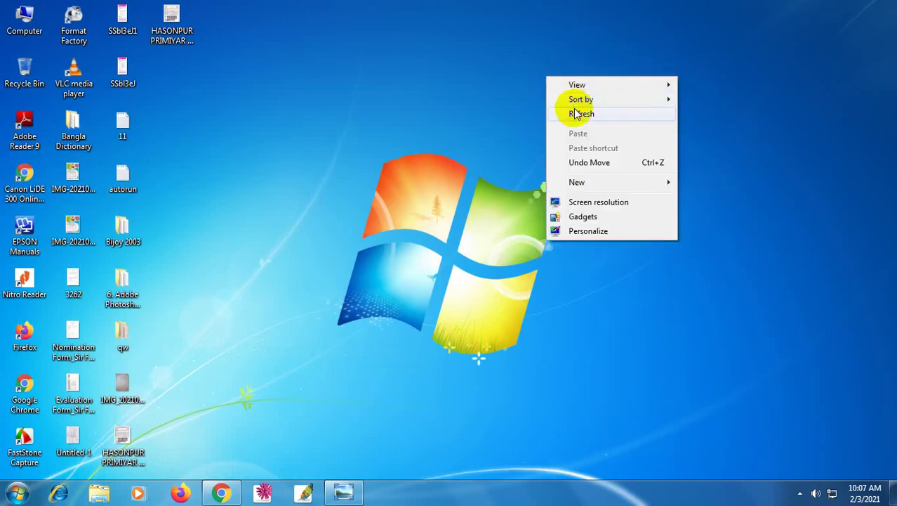
click(569, 112)
right_click(575, 110)
click(590, 144)
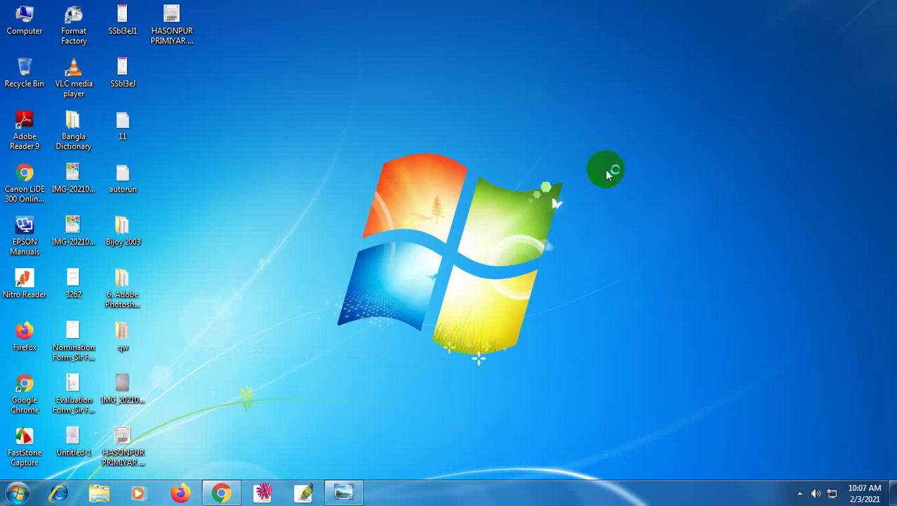
right_click(594, 143)
click(616, 179)
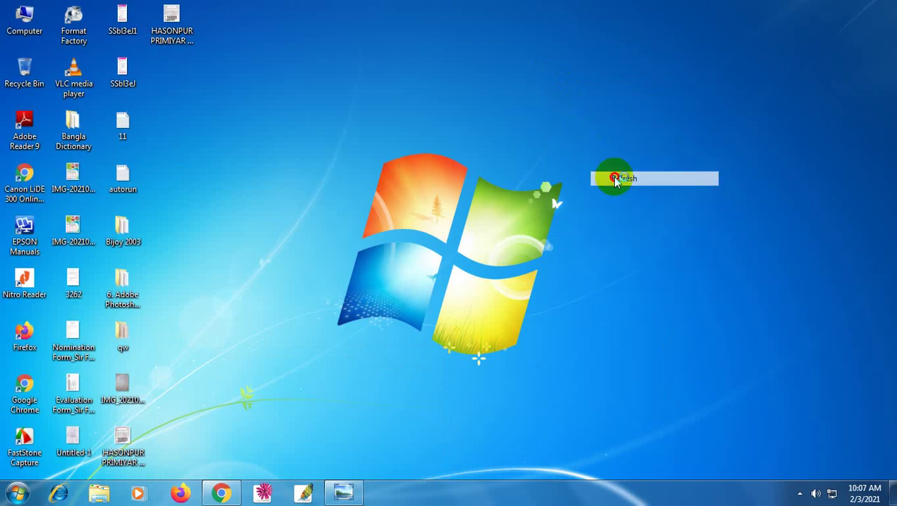
Restore Chrome on qrstuff.com and scroll down to the Data Type list
click(223, 488)
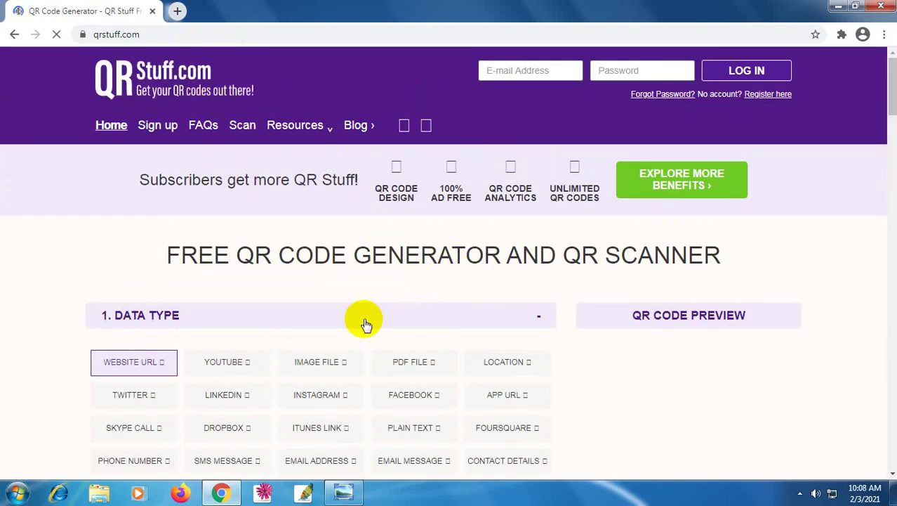
scroll(363, 323, down, 1)
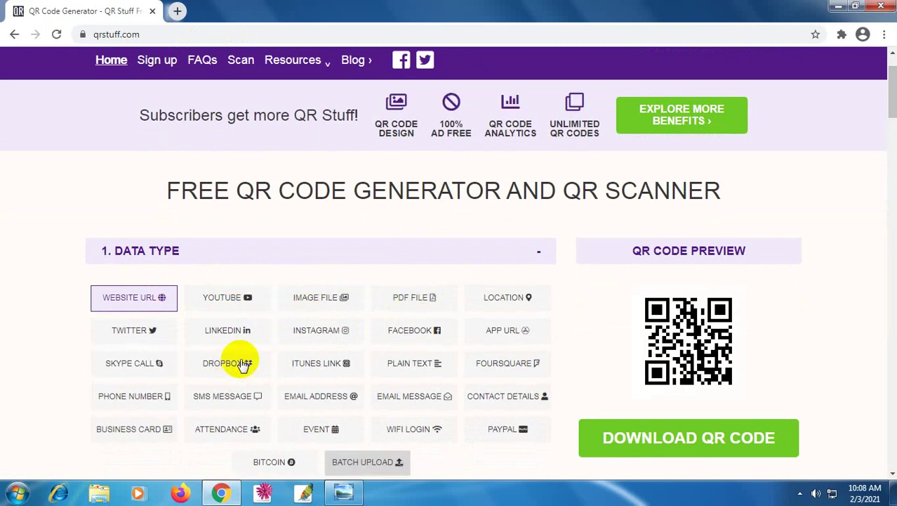
scroll(243, 364, down, 2)
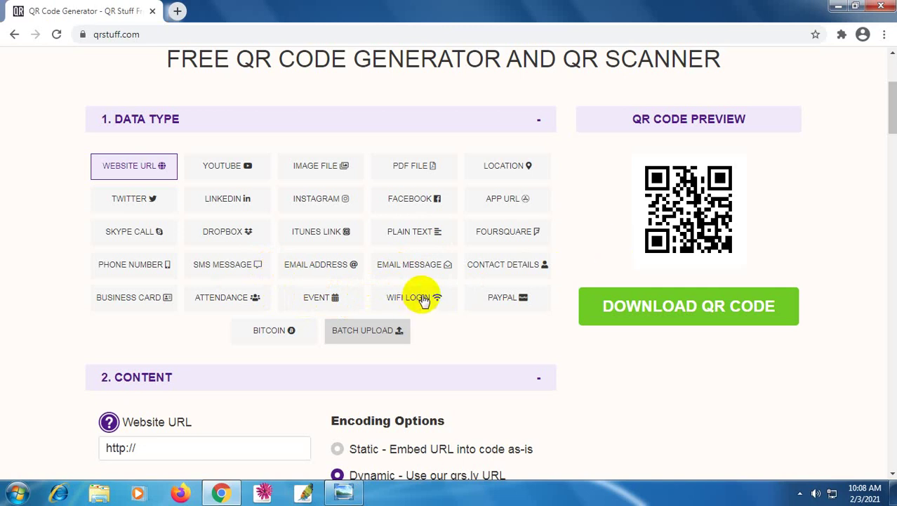
Choose WiFi Login as the data type and focus its SSID and Password fields
click(411, 298)
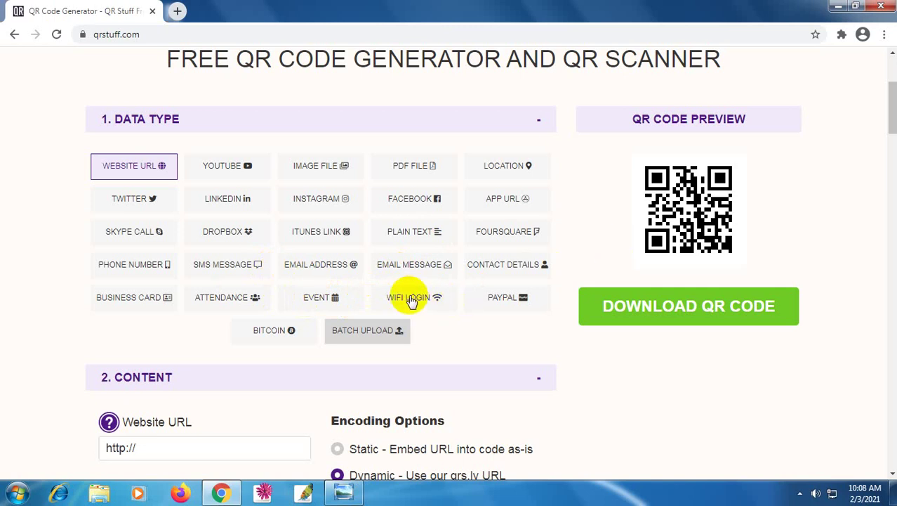
click(411, 298)
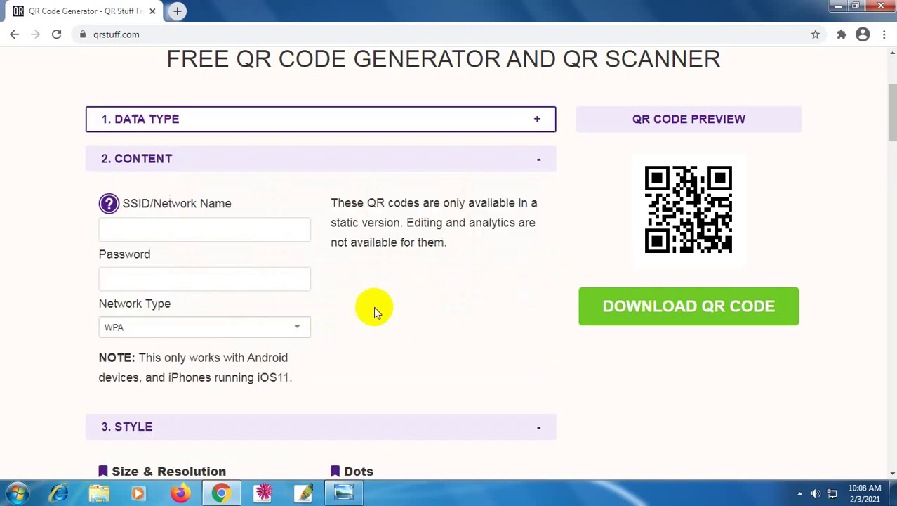
click(122, 226)
click(118, 275)
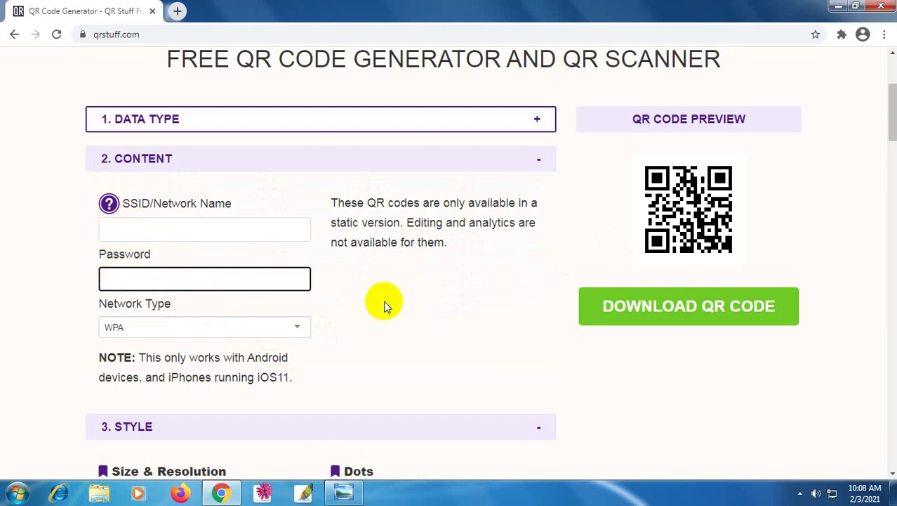
Scroll back up and expand the 1. Data Type list again
click(644, 154)
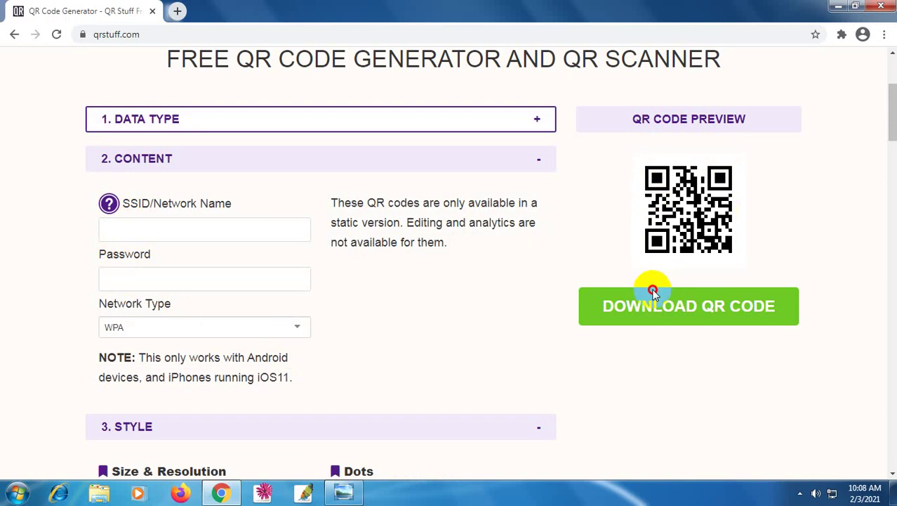
mouse_move(646, 249)
mouse_down()
mouse_move(626, 204)
mouse_move(634, 194)
mouse_up()
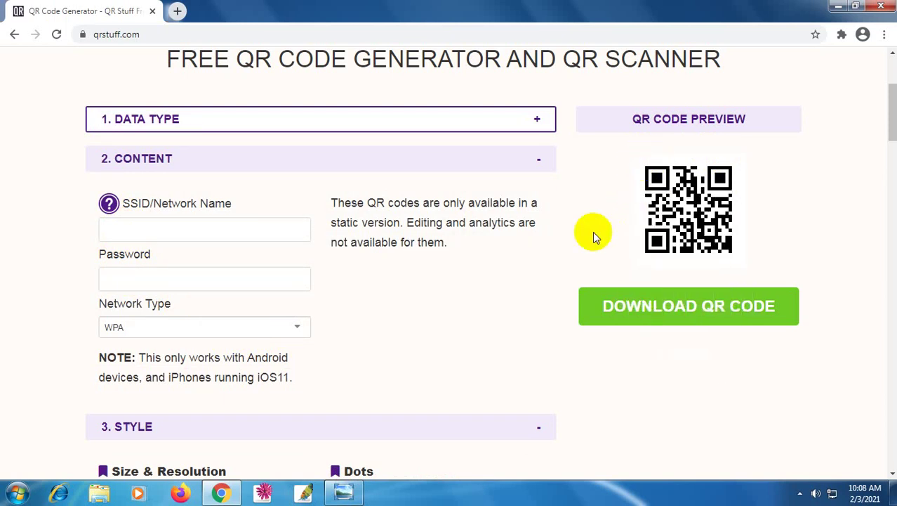
scroll(576, 239, up, 1)
click(361, 188)
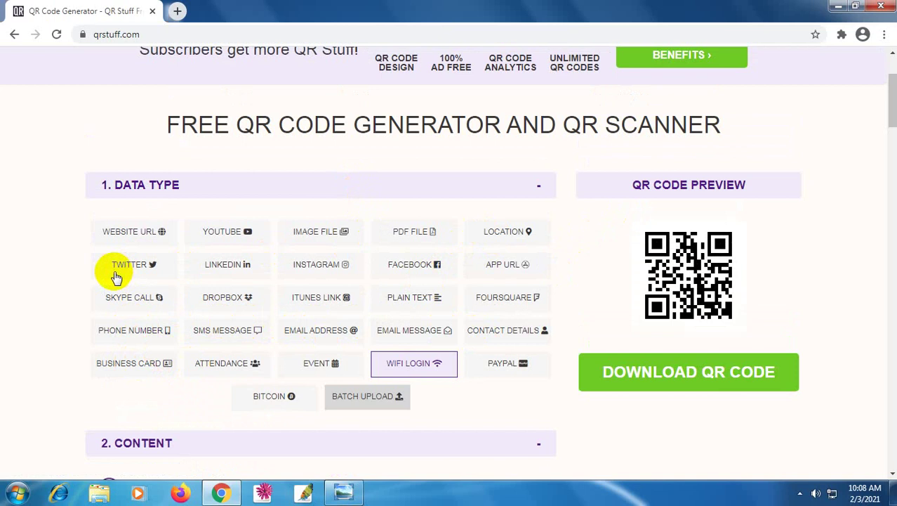
Select Email Address as the QR code's data type
click(316, 330)
click(318, 188)
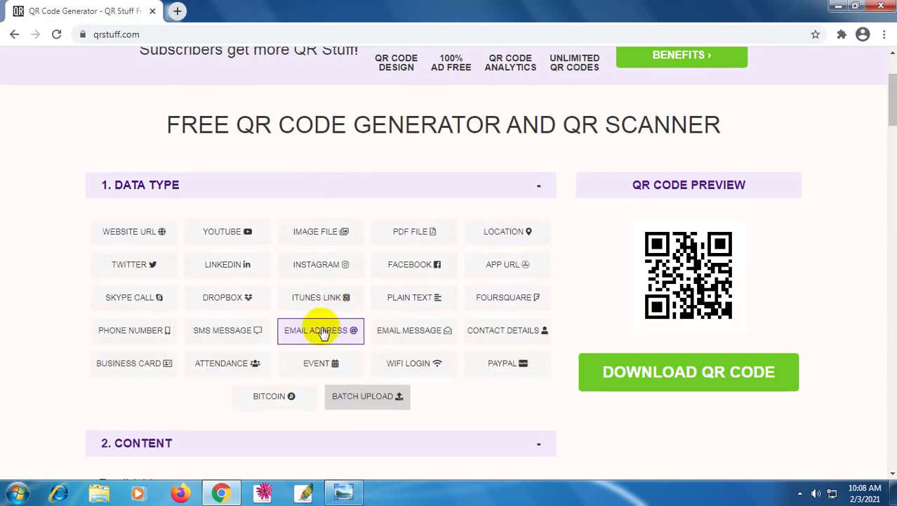
click(323, 331)
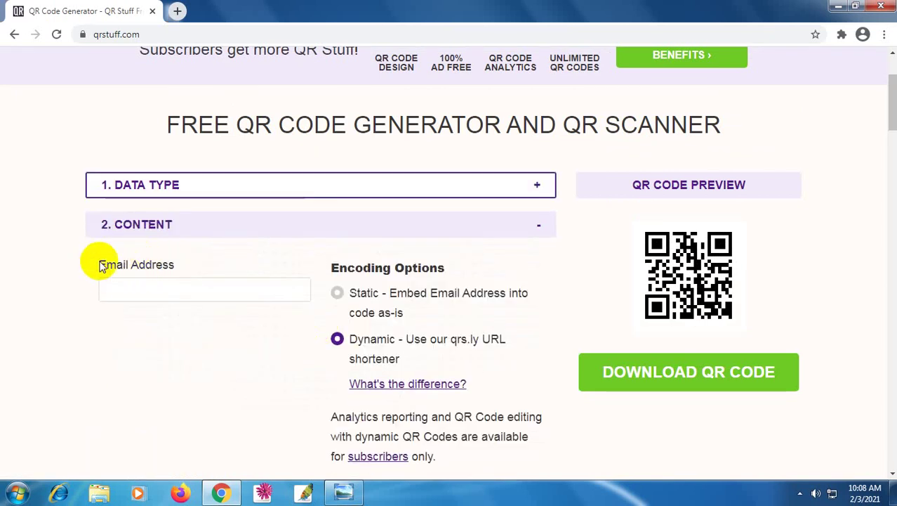
Type the email address to encode, dismissing the Windows colour-scheme warning
click(184, 284)
text(minh)
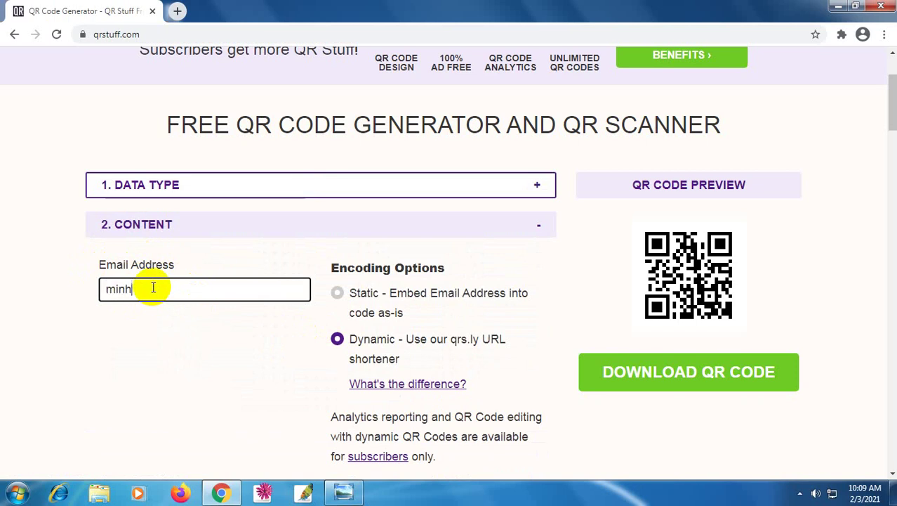
text(a)
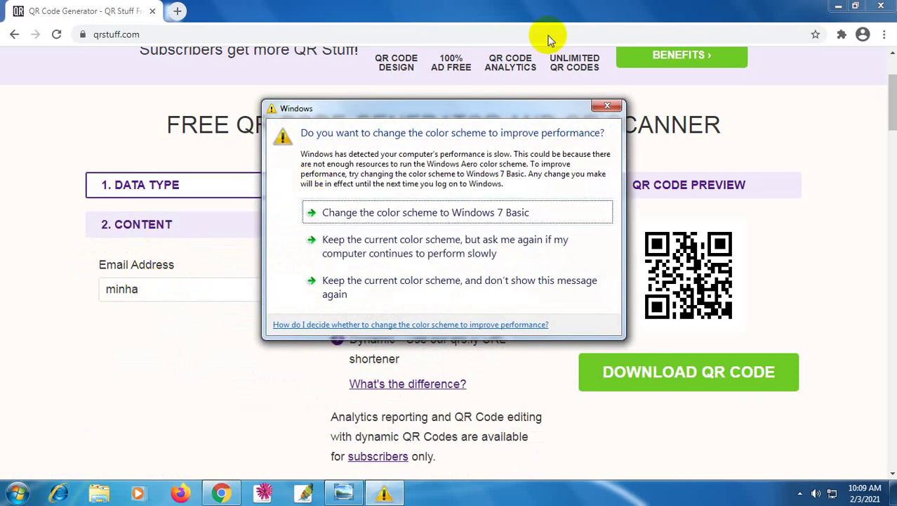
click(608, 105)
click(165, 267)
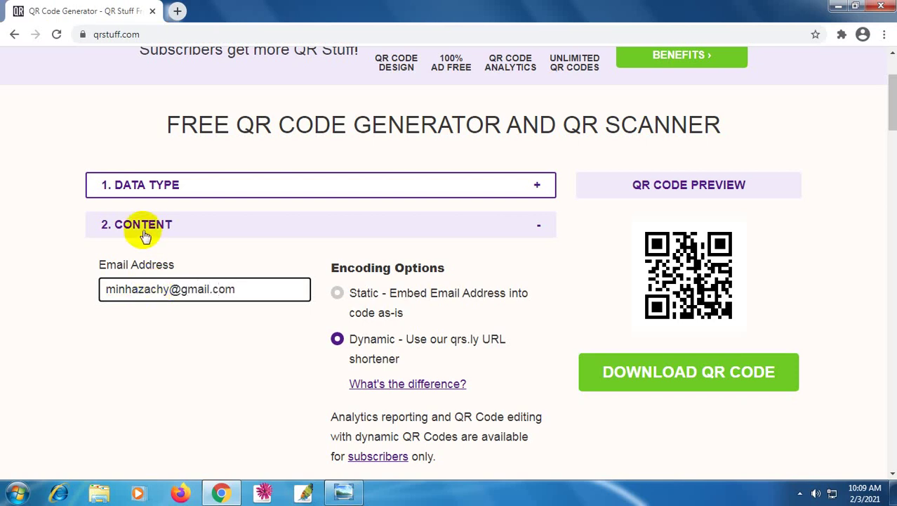
Scroll down to the 3. Style section showing 400 px, 72 dpi, png, Level L
scroll(176, 290, down, 2)
scroll(184, 295, down, 2)
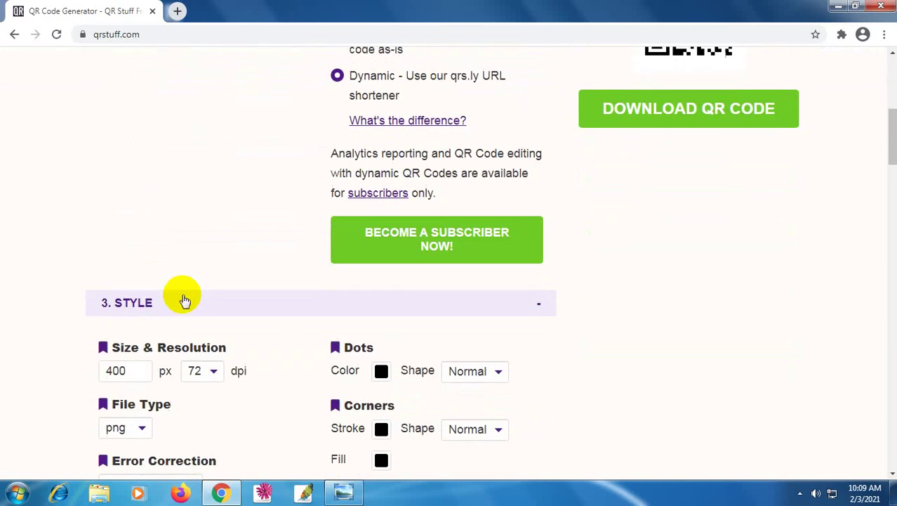
scroll(183, 295, down, 1)
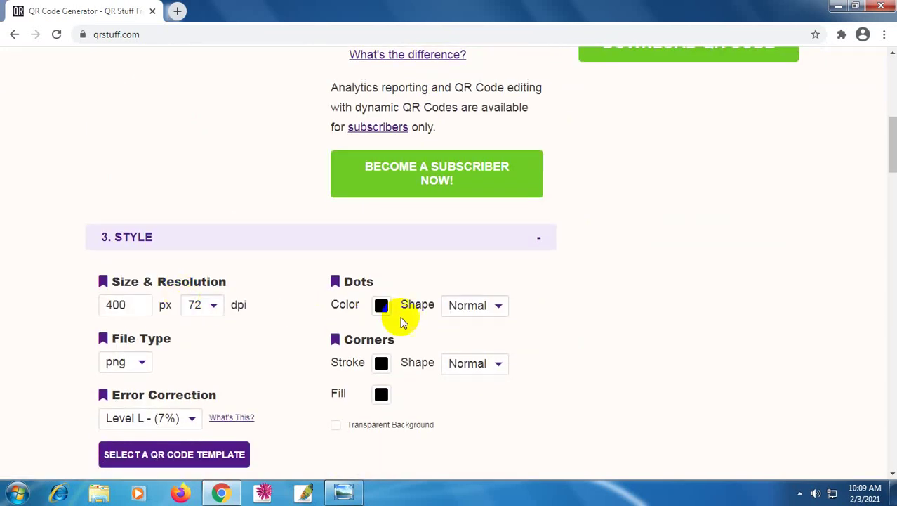
Set the Dots Color to dark red #9b3434 in the colour picker
click(381, 307)
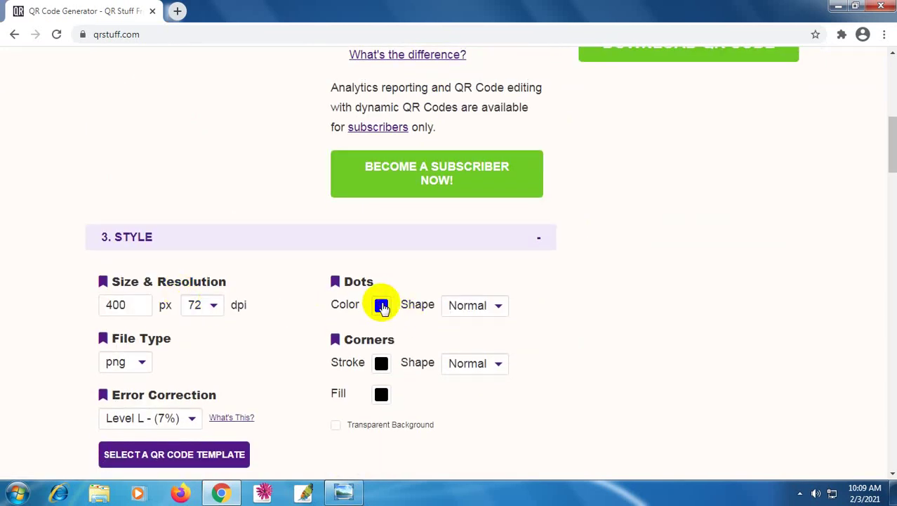
click(380, 304)
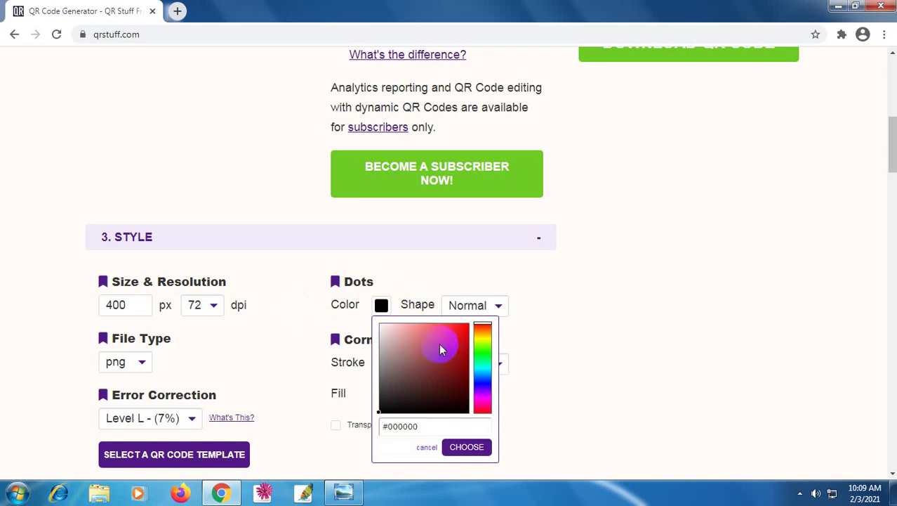
drag(449, 351, 439, 362)
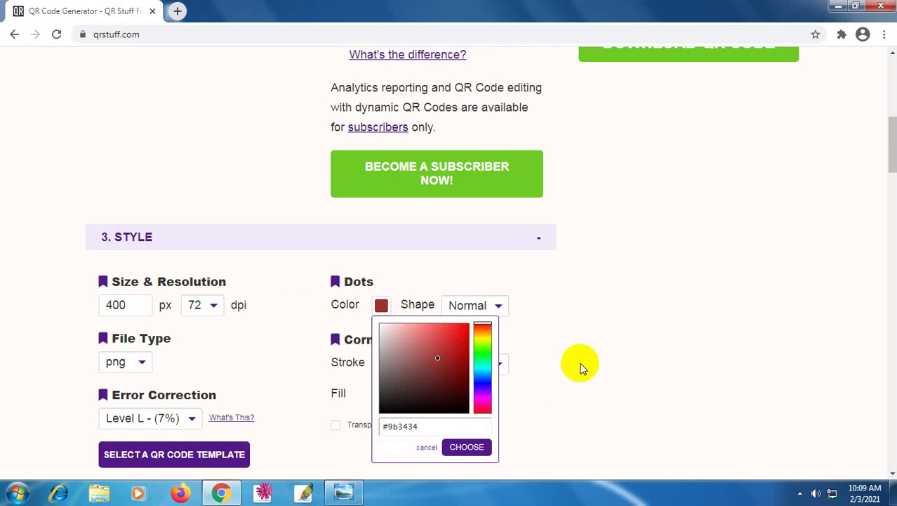
click(397, 370)
scroll(414, 355, up, 4)
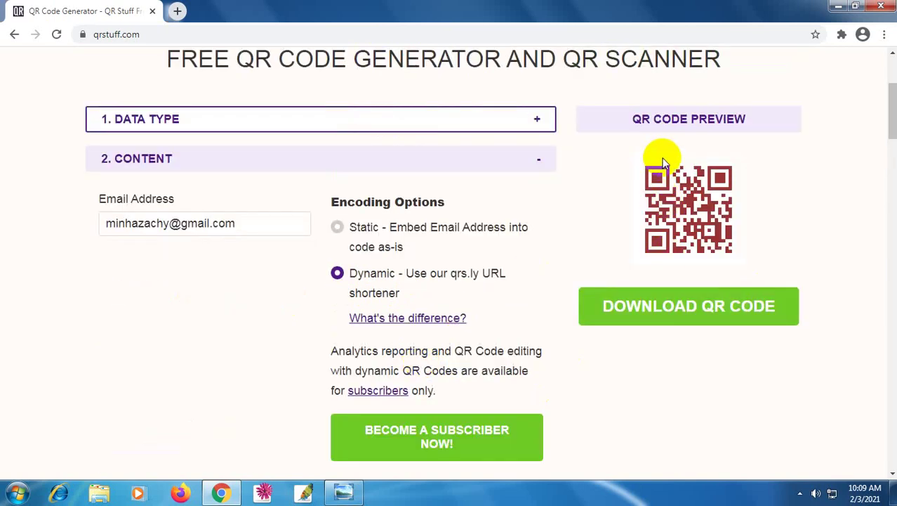
click(336, 228)
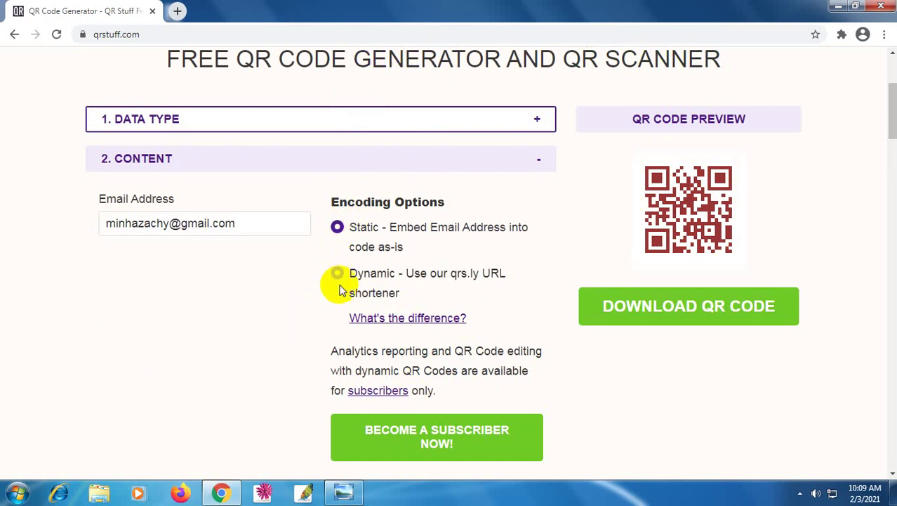
scroll(484, 260, down, 2)
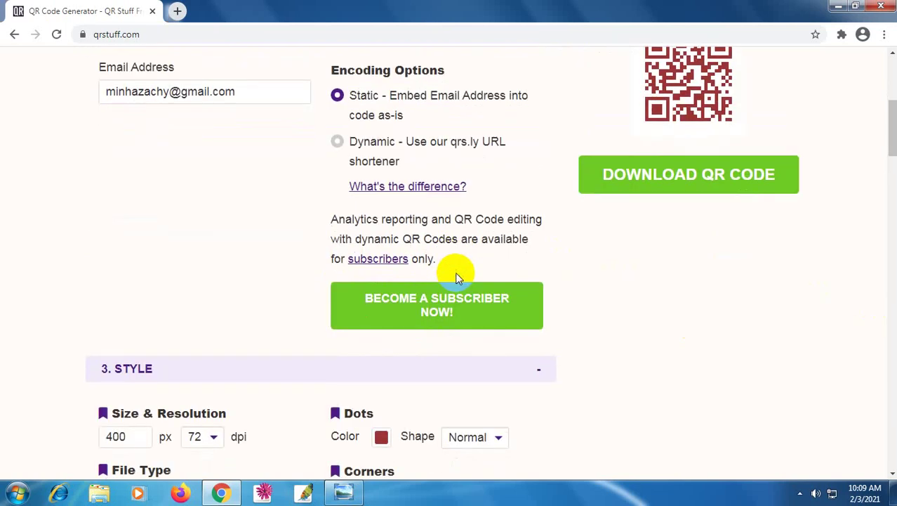
click(338, 144)
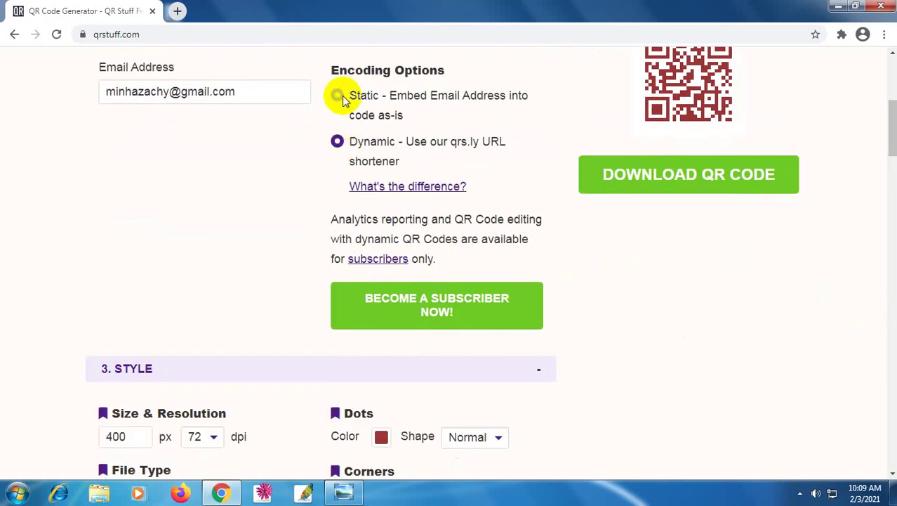
click(337, 141)
scroll(638, 279, down, 1)
scroll(636, 274, down, 3)
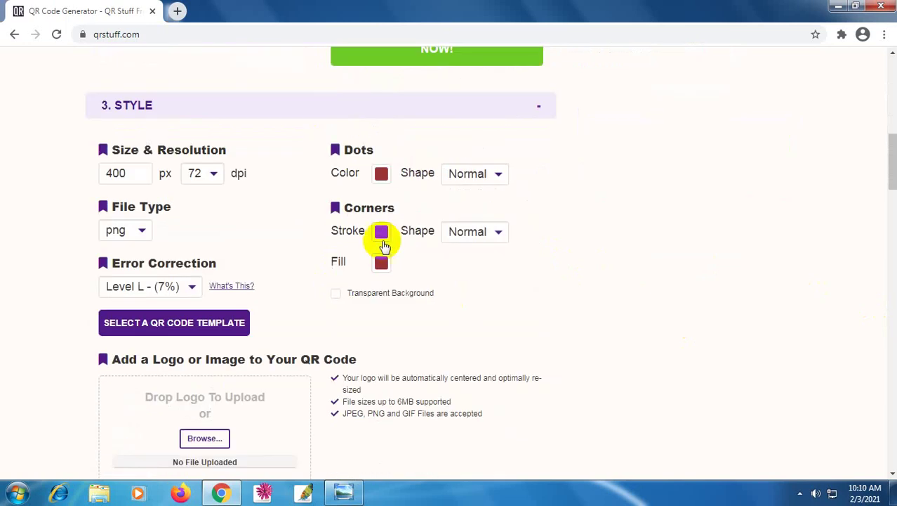
scroll(411, 256, up, 3)
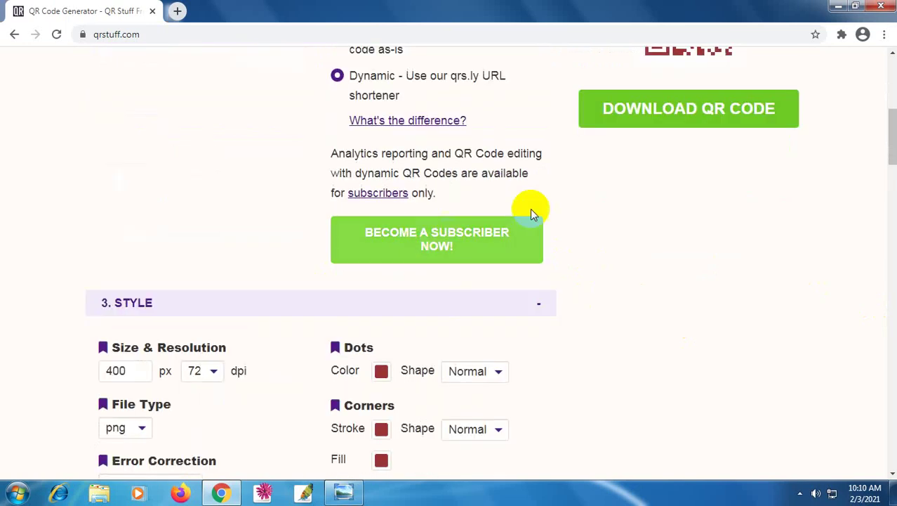
scroll(548, 203, up, 2)
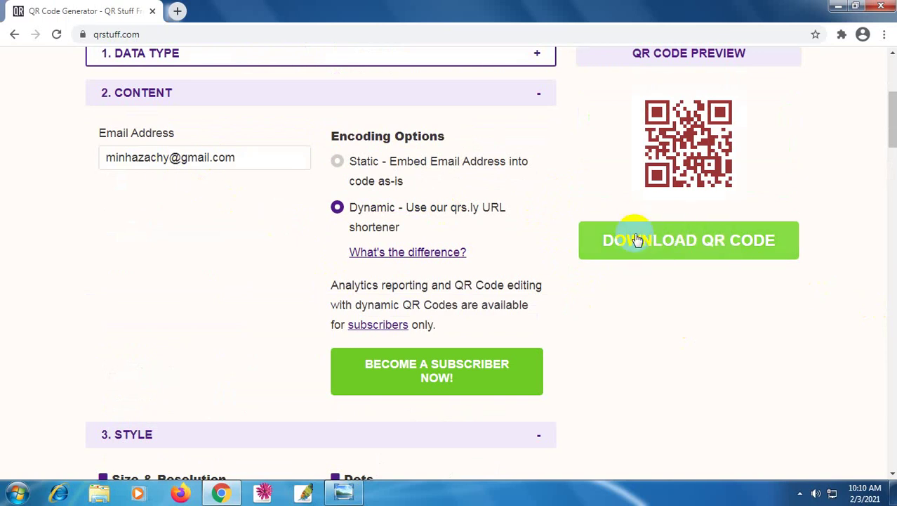
Download the dark red QR code as qrcode.60376651.png, declining the subscription offer, and open it
click(681, 242)
click(680, 240)
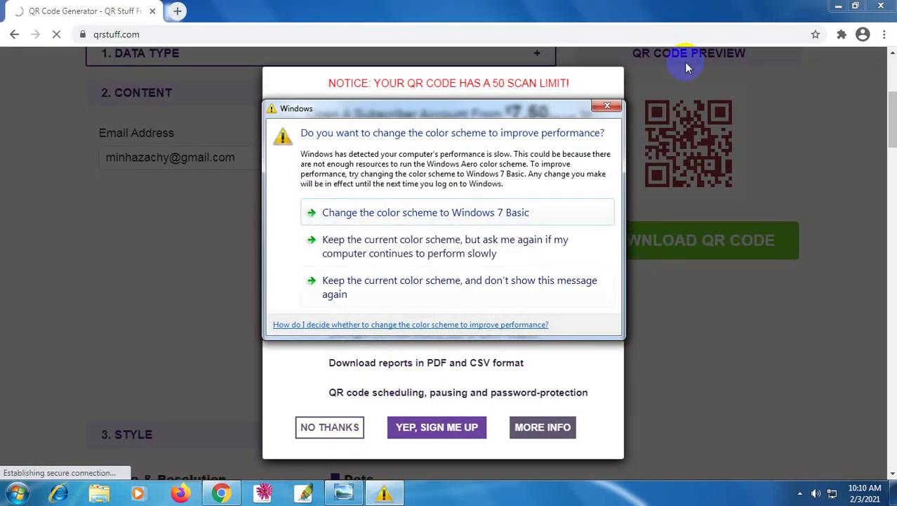
click(607, 105)
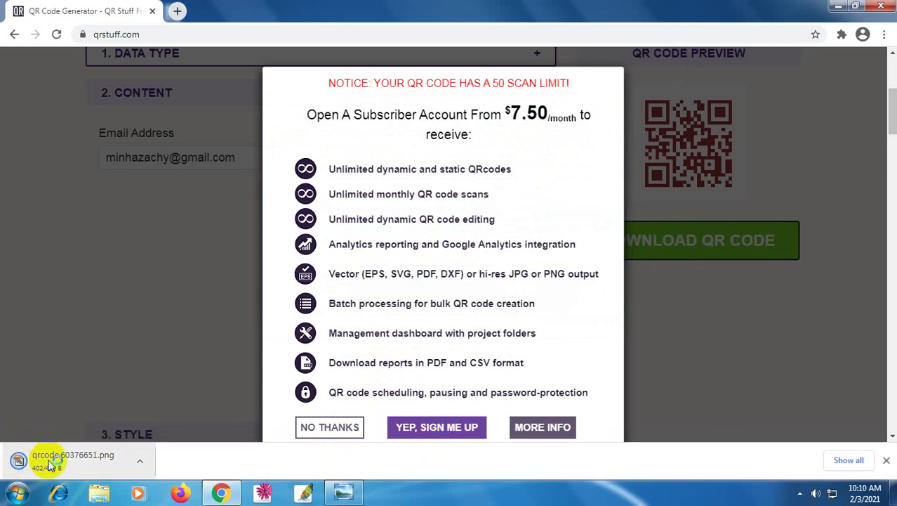
click(329, 428)
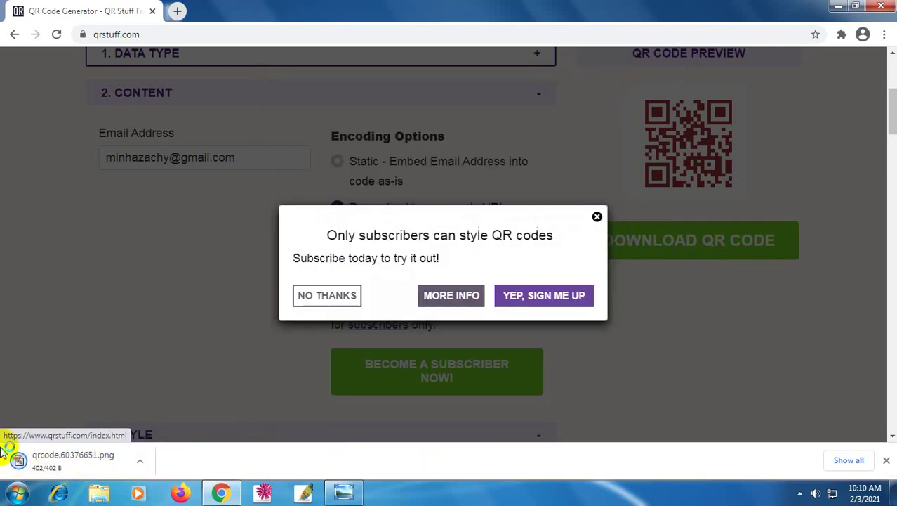
click(39, 468)
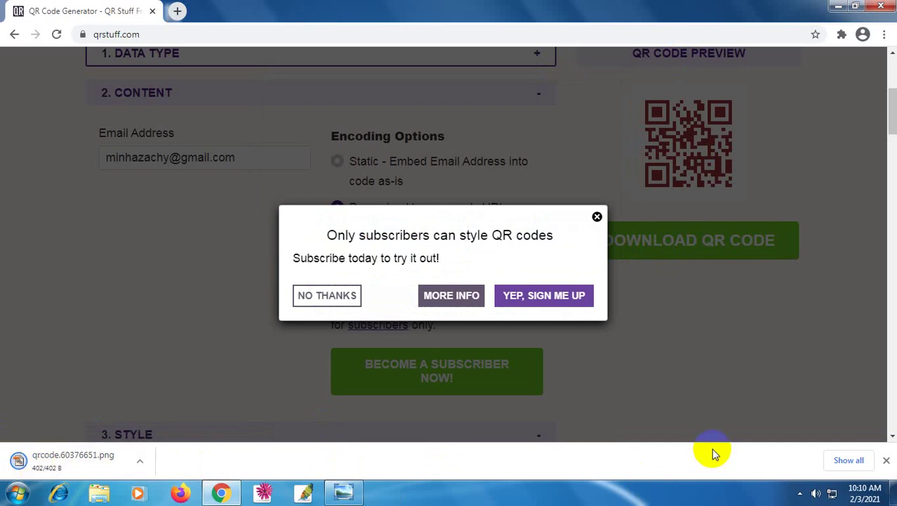
Show all downloads in Chrome, then briefly open the qrcode.60376651.png link in a new window and close it
click(850, 460)
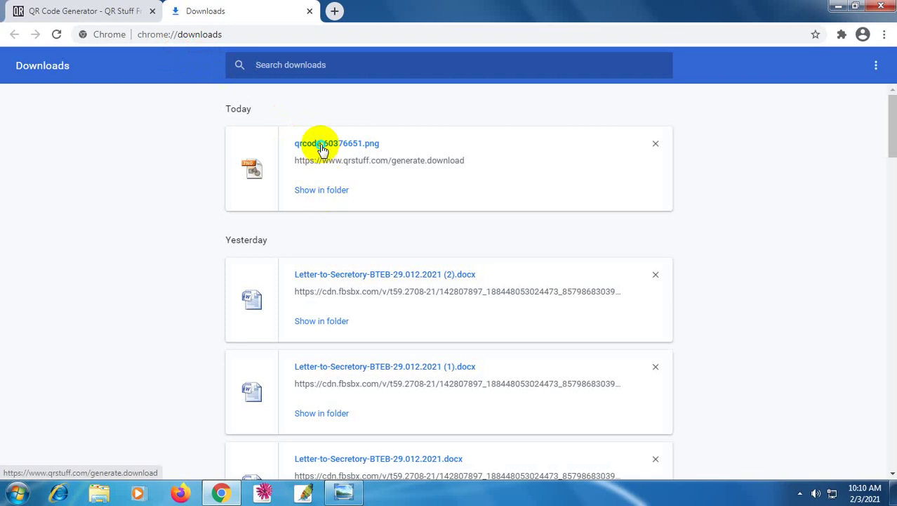
right_click(322, 147)
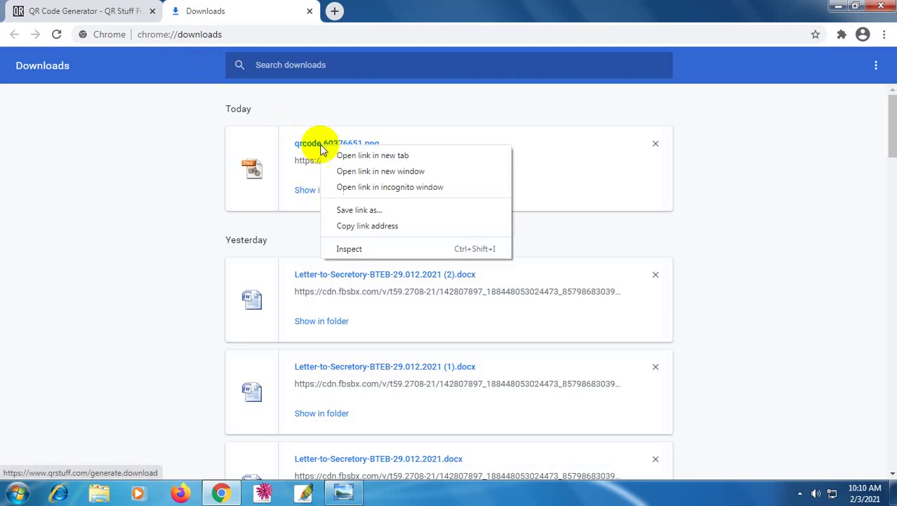
click(362, 170)
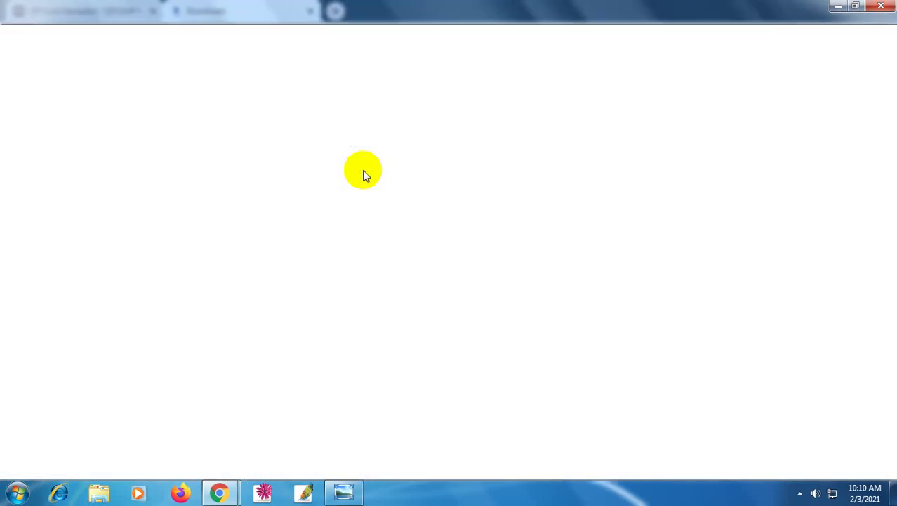
click(892, 6)
right_click(320, 140)
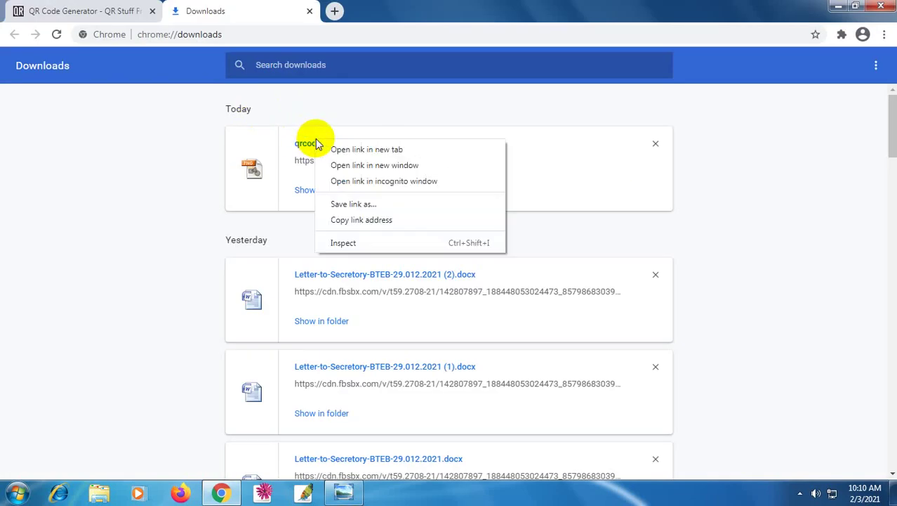
click(307, 193)
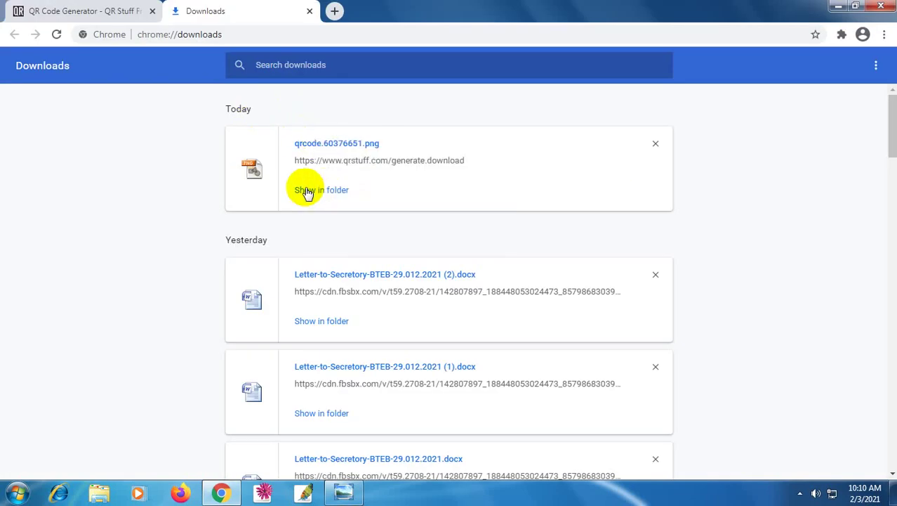
click(309, 191)
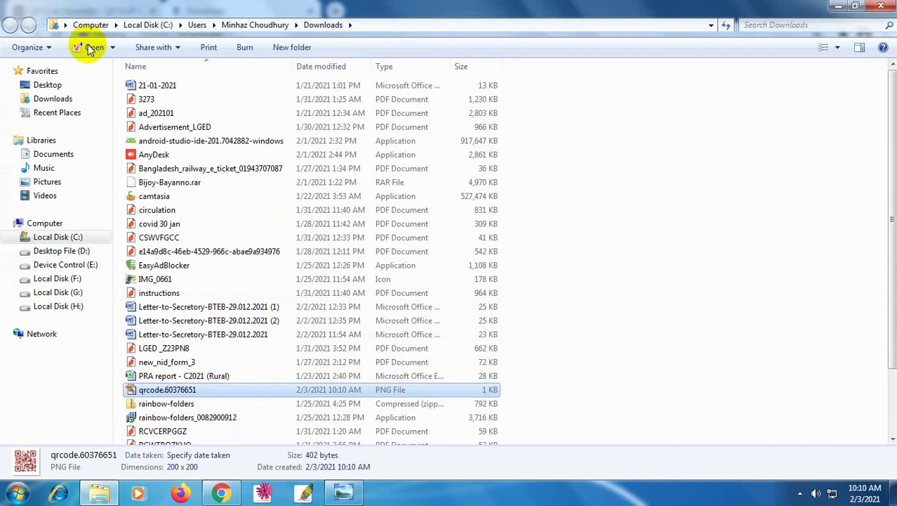
click(112, 47)
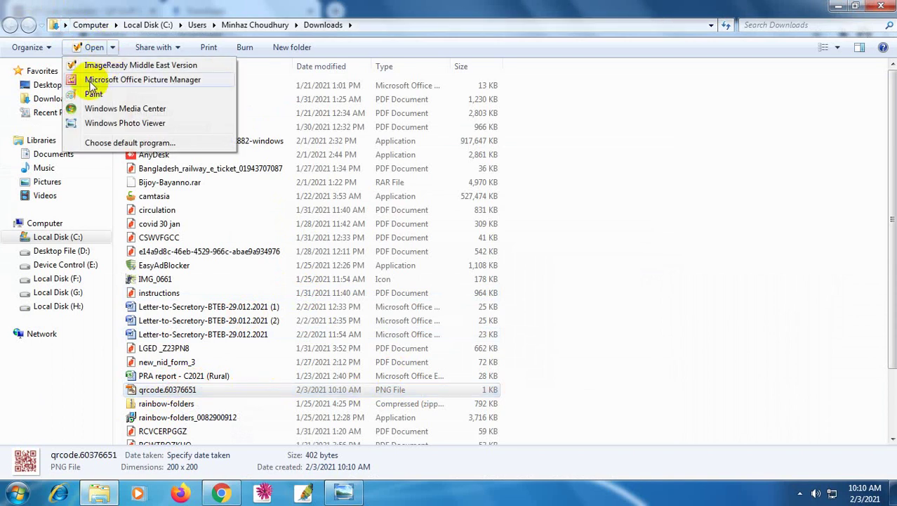
click(76, 122)
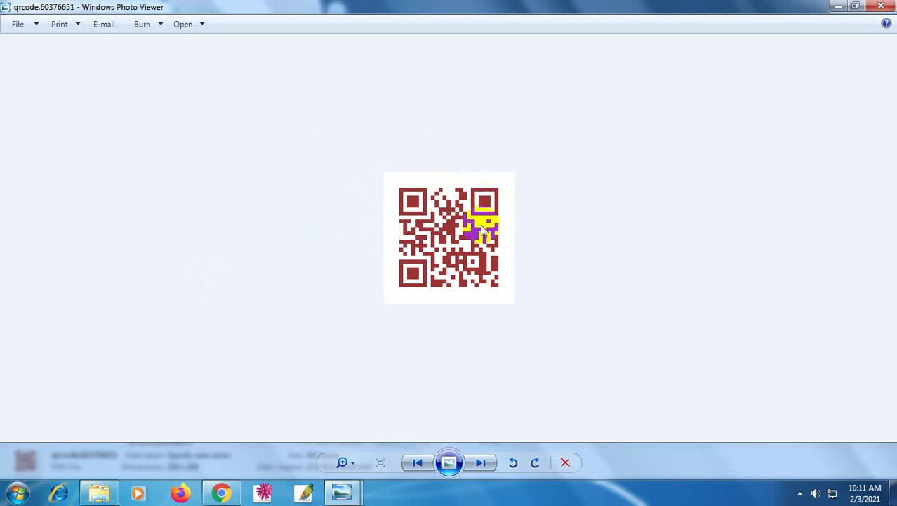
click(882, 7)
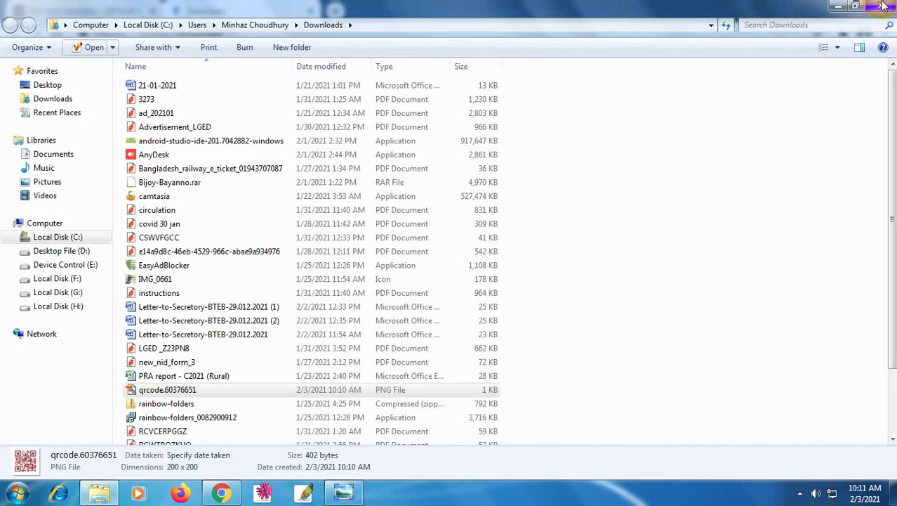
click(883, 6)
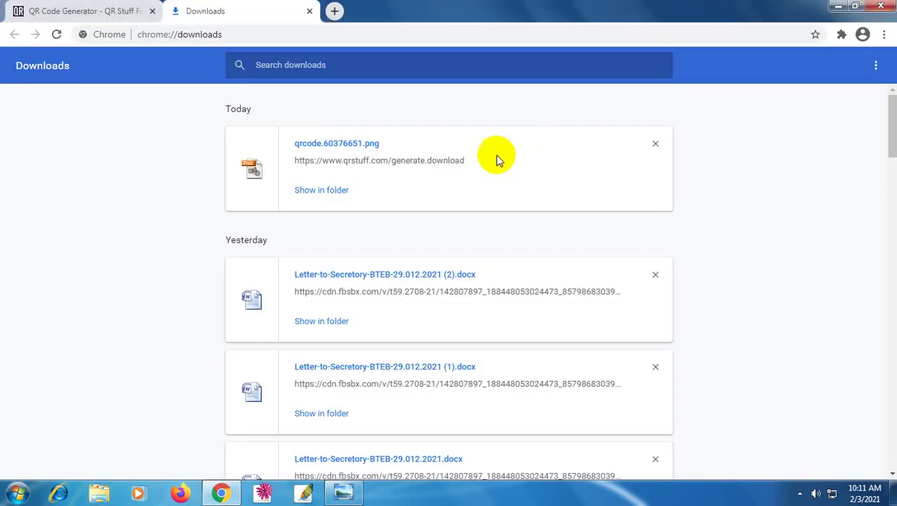
Close the Downloads tab, decline the subscriber offer with NO THANKS, and minimise Chrome to the desktop
click(308, 11)
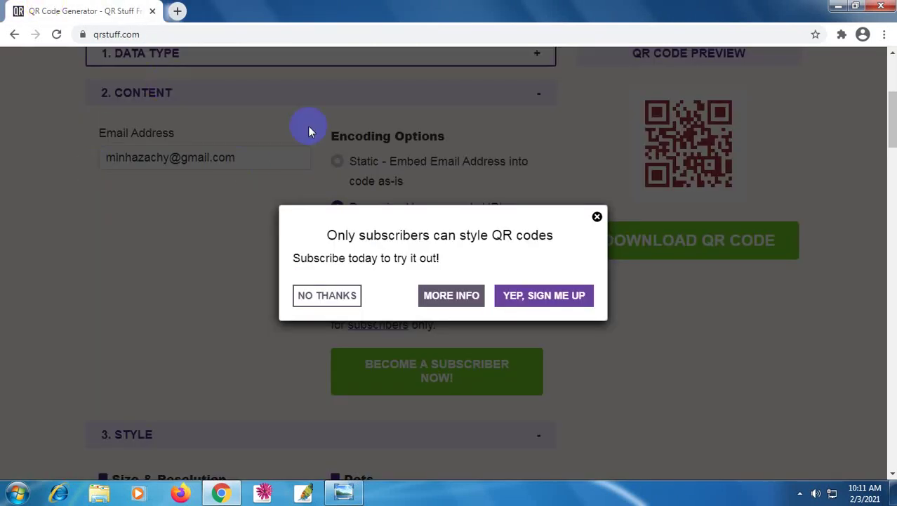
click(340, 300)
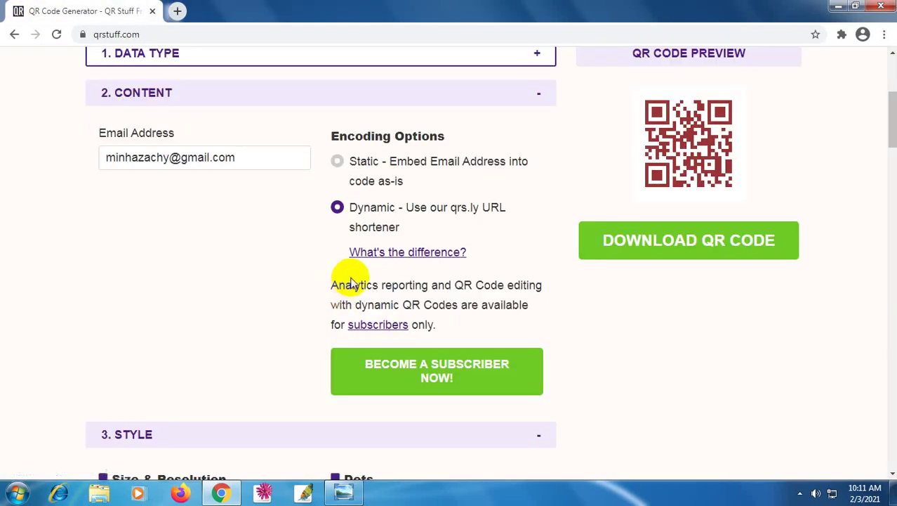
scroll(351, 283, up, 1)
click(837, 6)
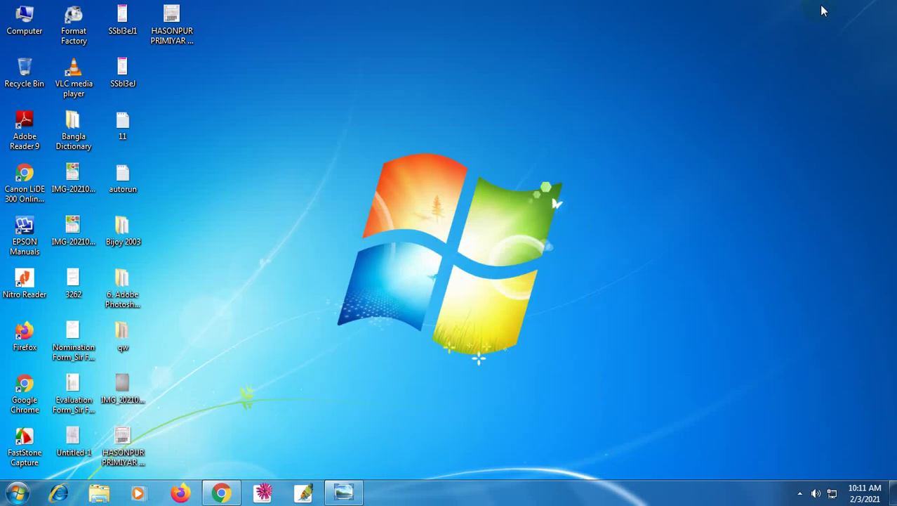
click(398, 96)
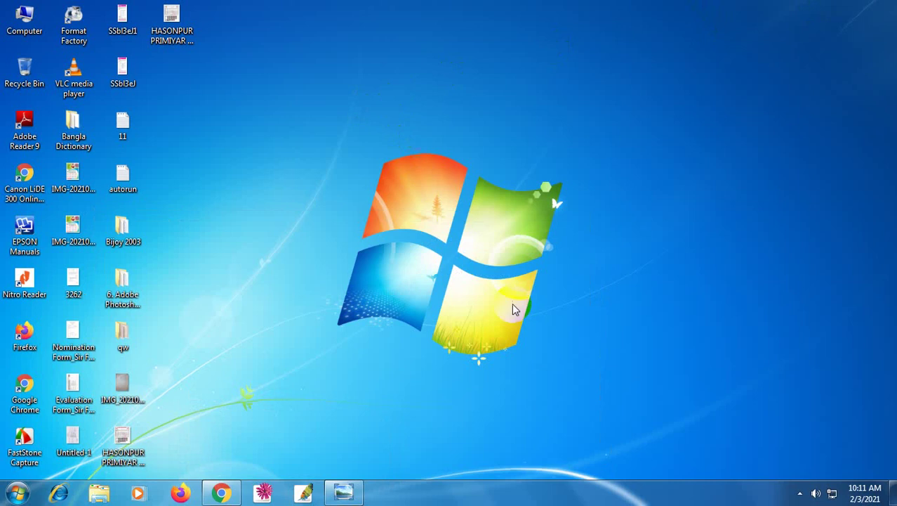